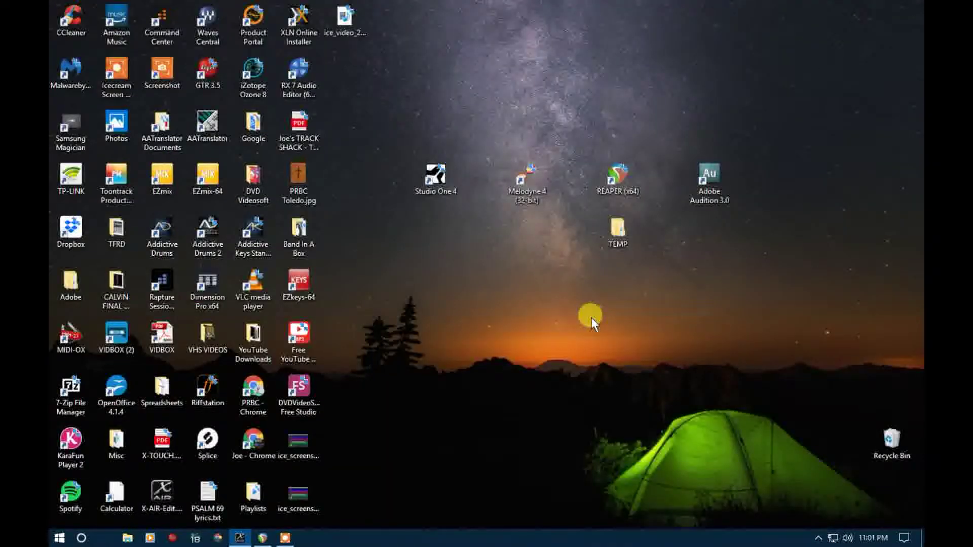
- Create a desktop folder named 'Some Kind Of Love for Joe' and return to REAPER
right_click(591, 317)
mouse_move(658, 420)
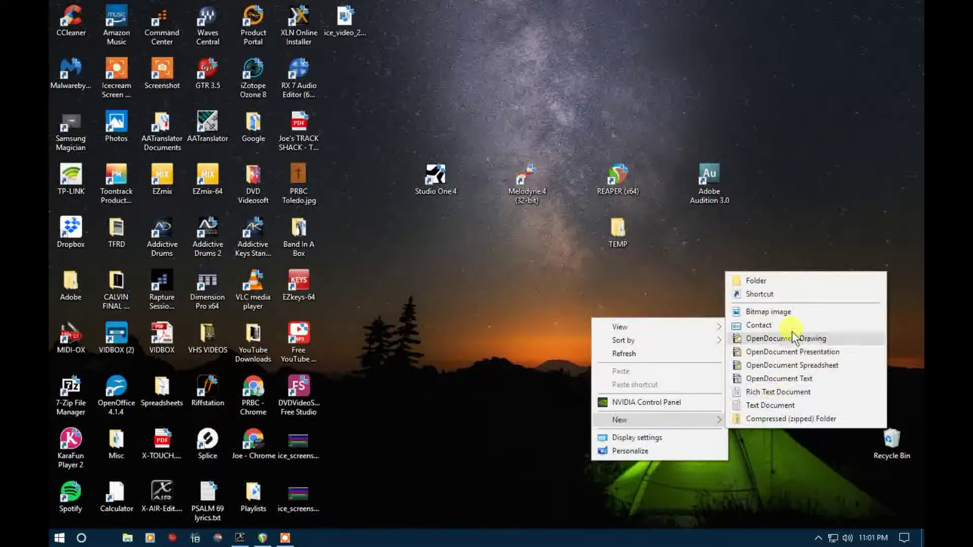
click(785, 280)
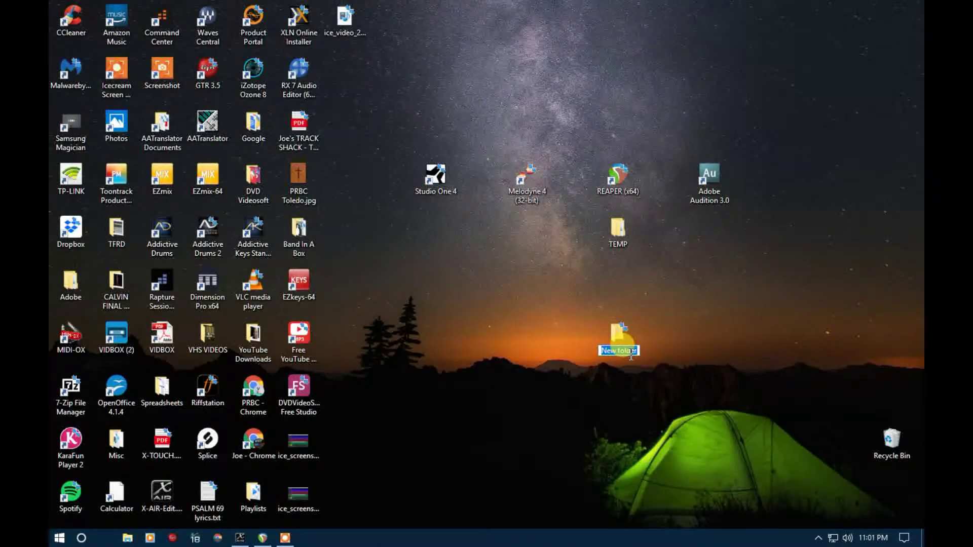
text(Of)
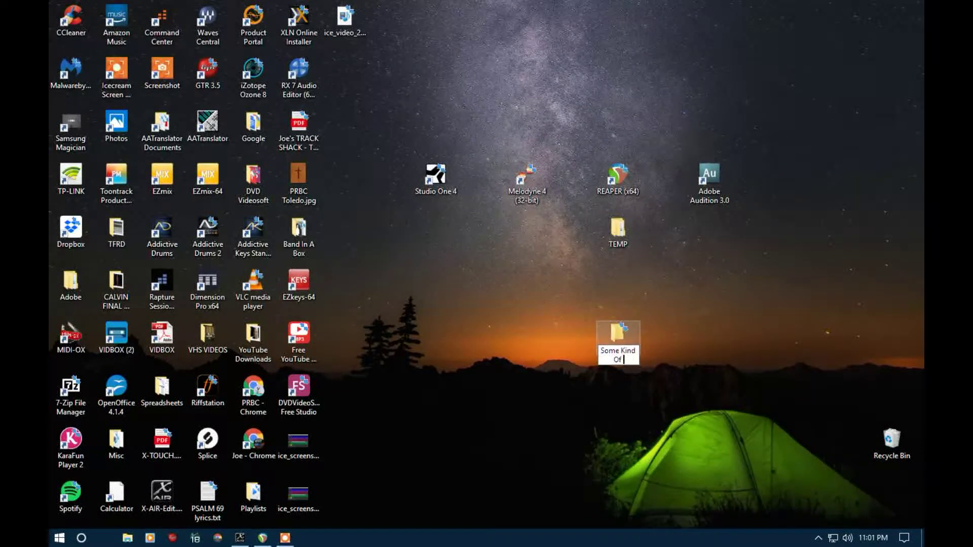
text( Love for Joe)
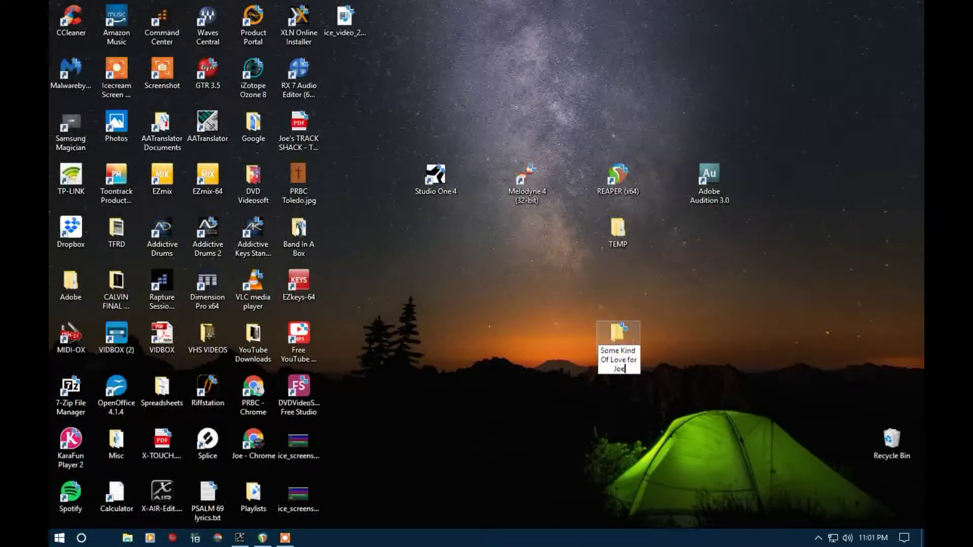
key(Return)
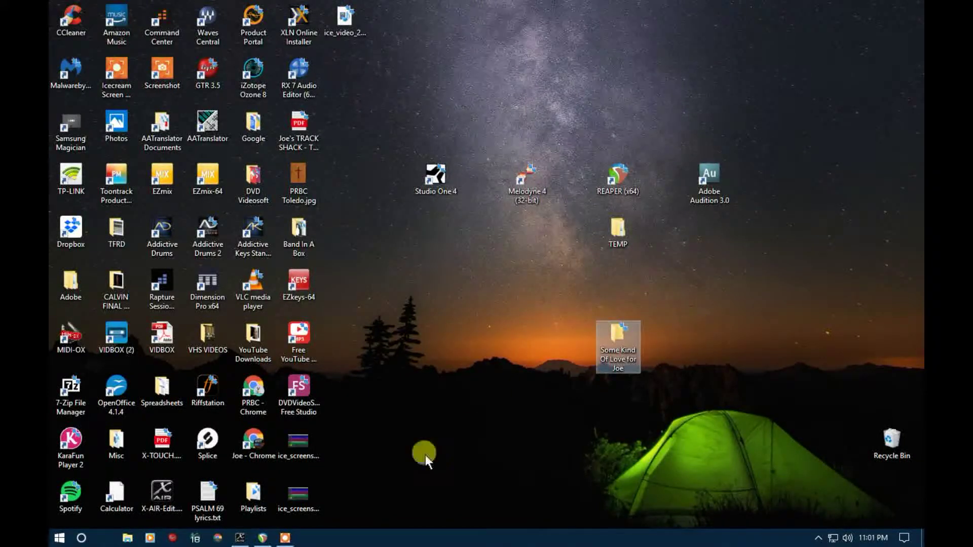
click(263, 538)
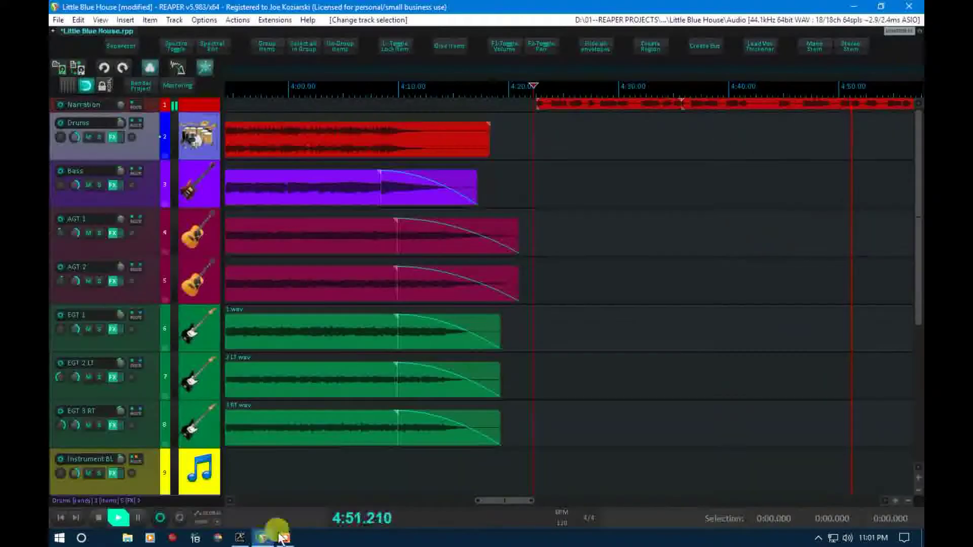
- Open the Render dialog and set the source to Stems (selected tracks)
click(57, 20)
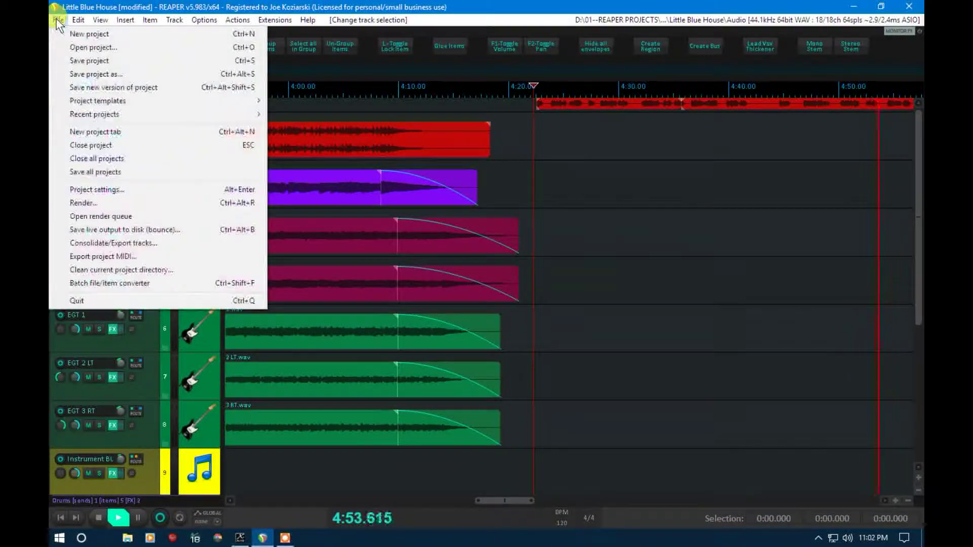
click(106, 203)
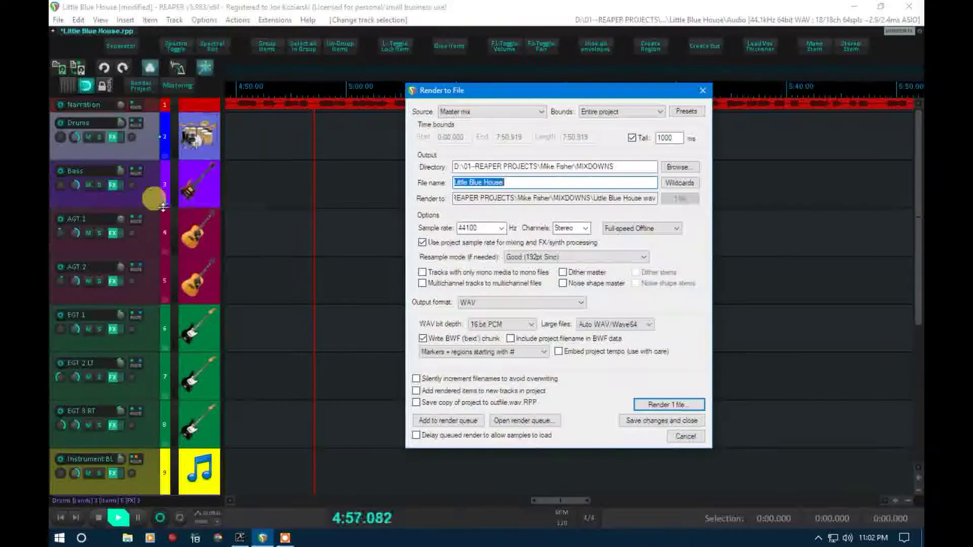
click(543, 110)
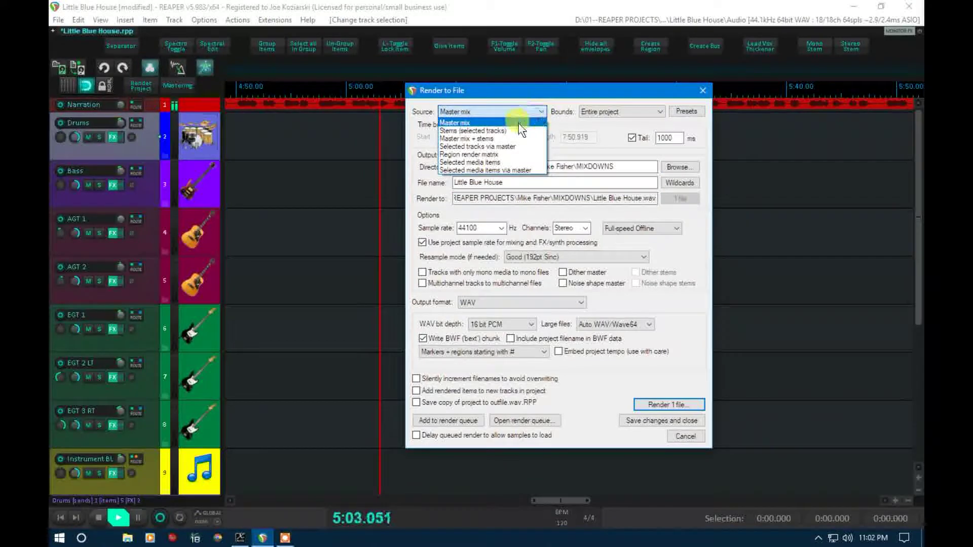
click(490, 129)
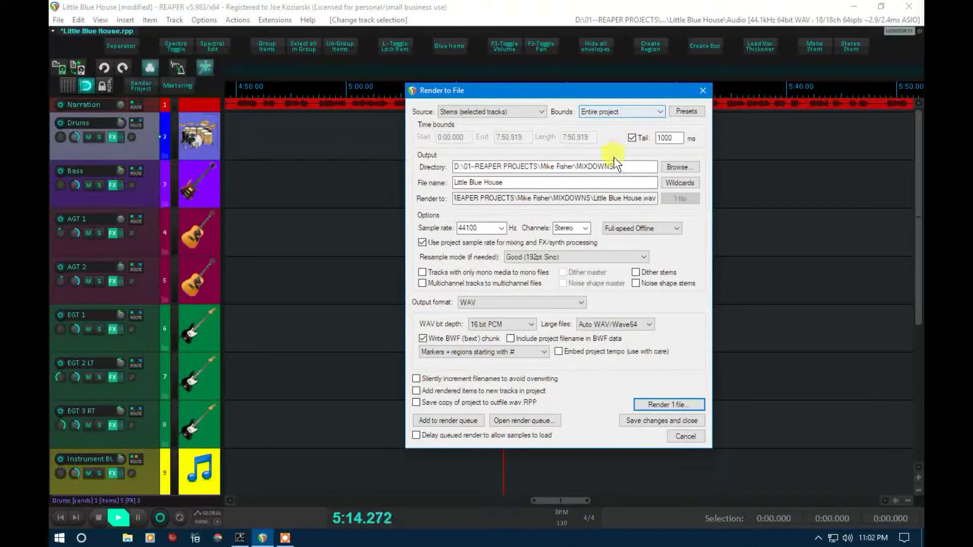
- Set the render output directory to the desktop folder 'Some Kind Of Love for Joe'
click(615, 171)
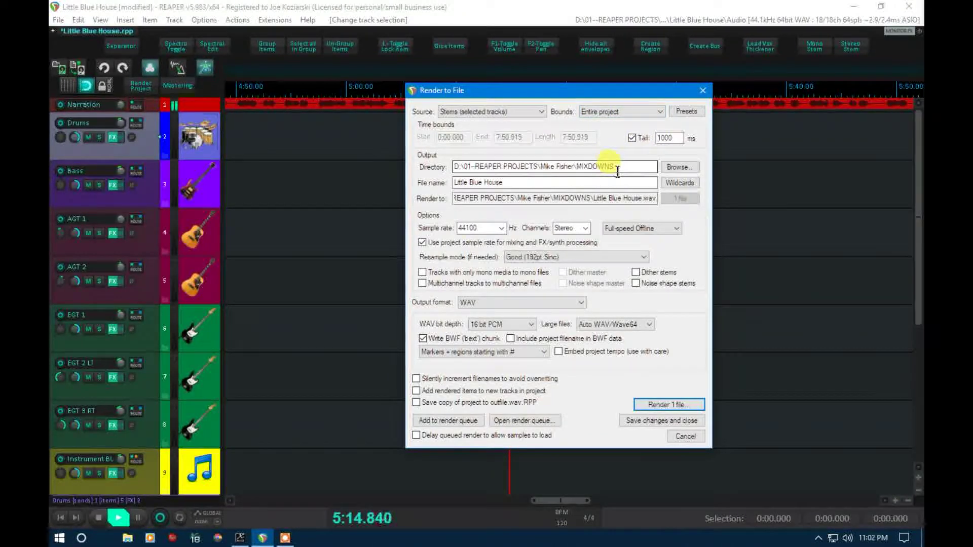
click(676, 166)
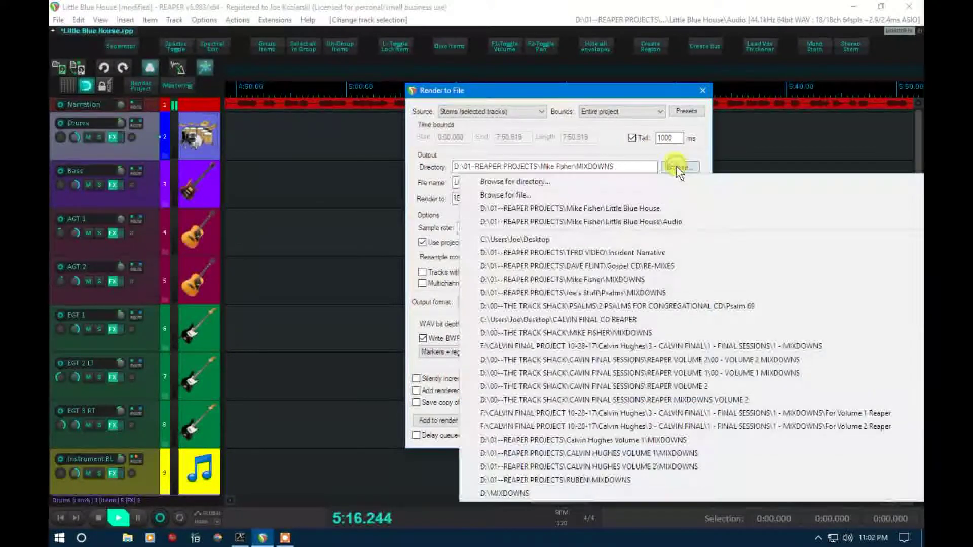
click(508, 183)
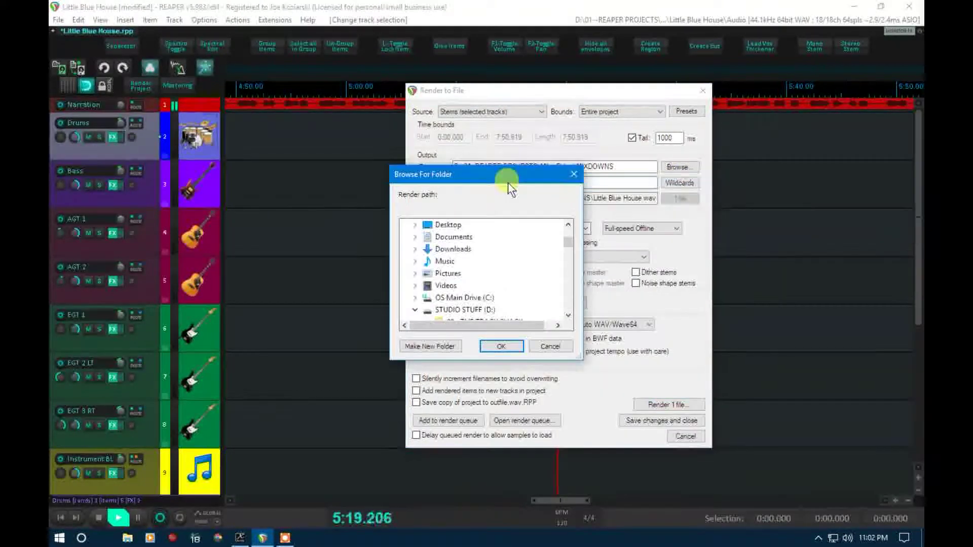
double_click(441, 224)
scroll(449, 236, down, 1)
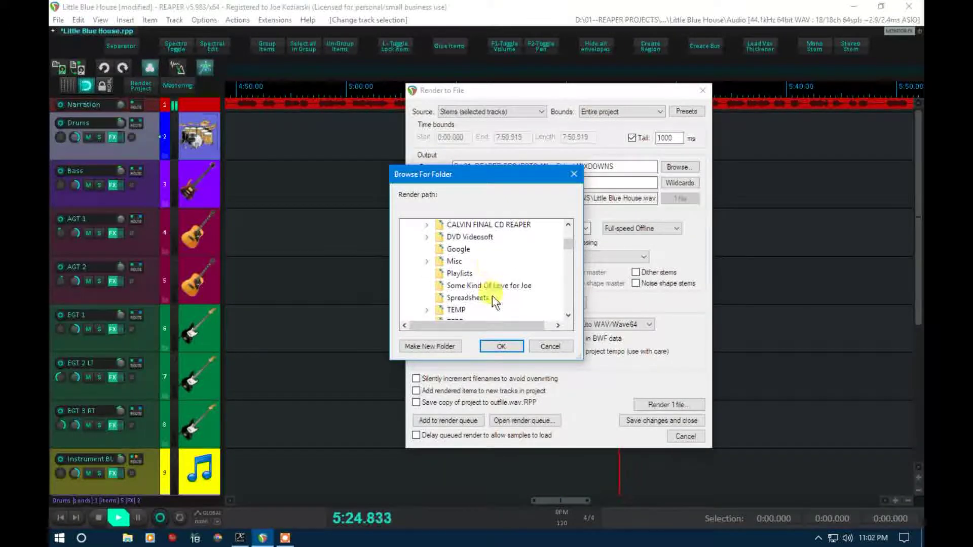
click(493, 287)
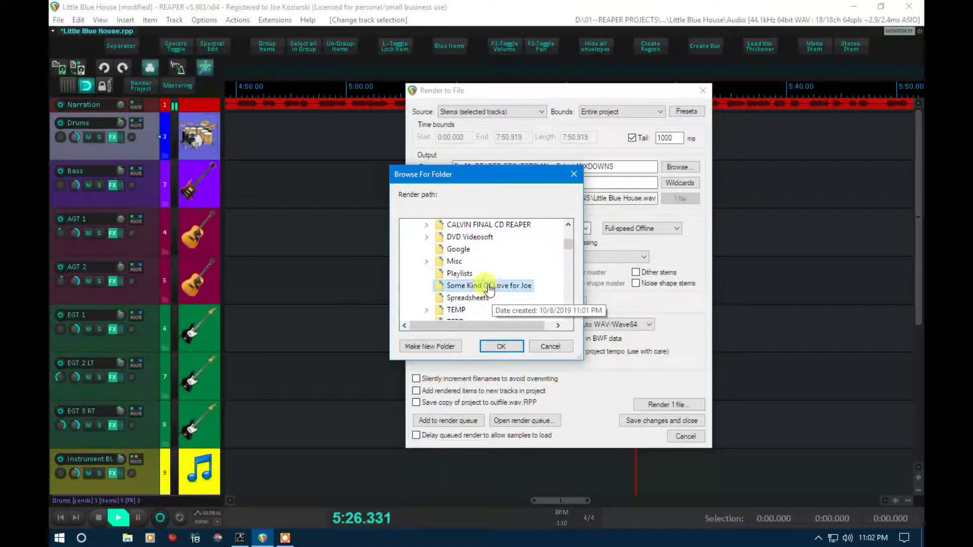
click(508, 347)
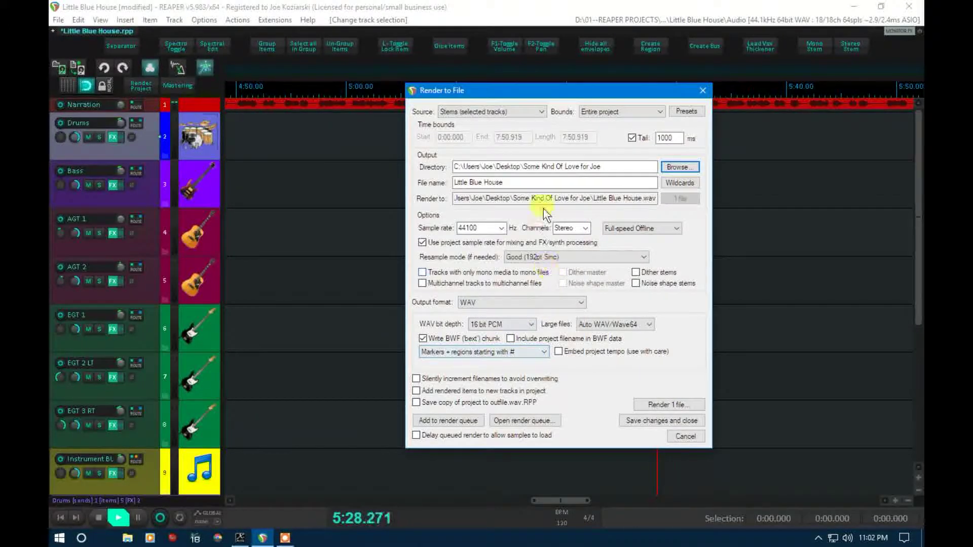
- Set the stem file name pattern to '$tracknumber - $track'
click(546, 183)
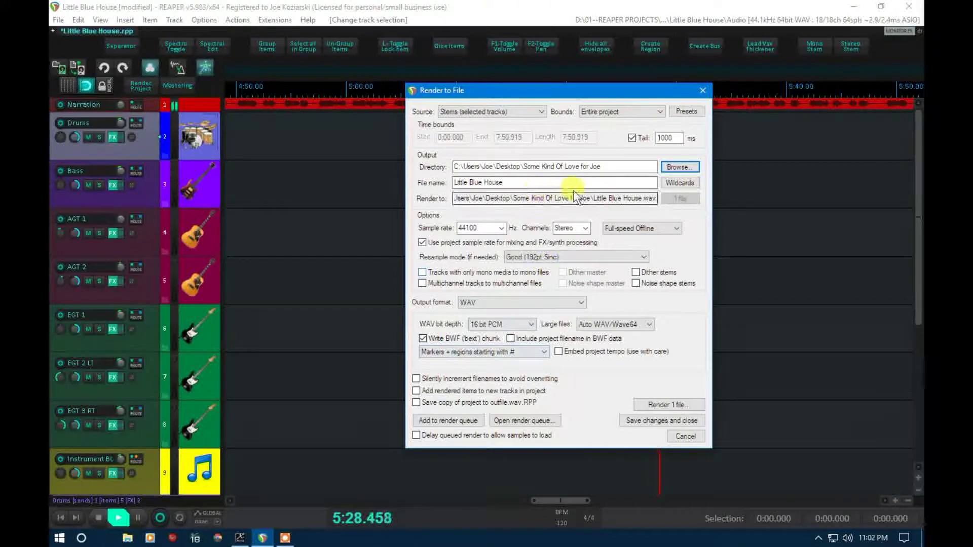
click(676, 183)
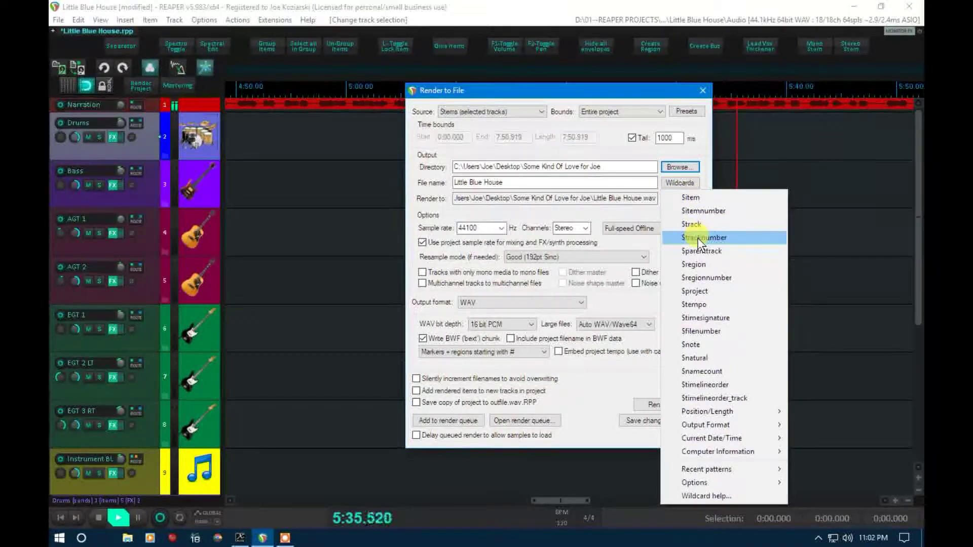
click(731, 237)
text($tracknumber)
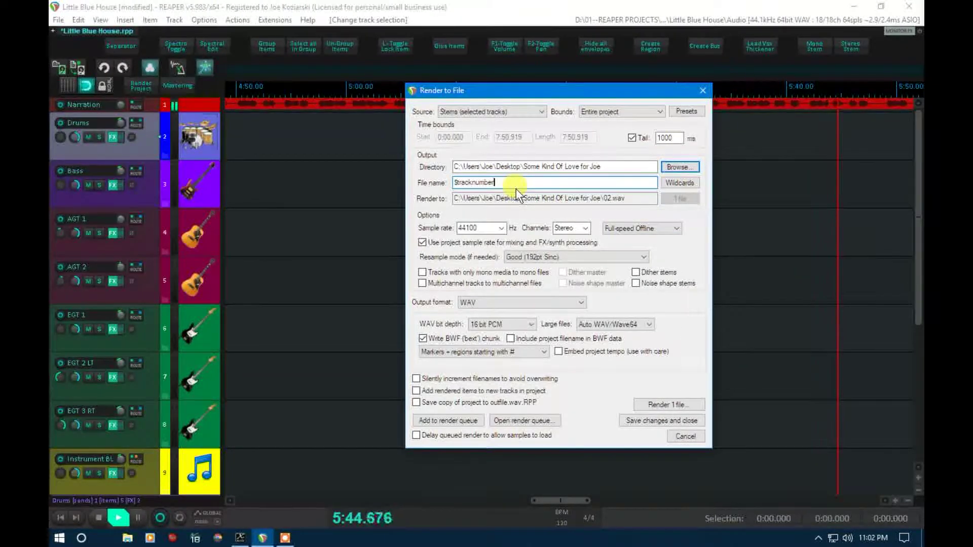
text( -)
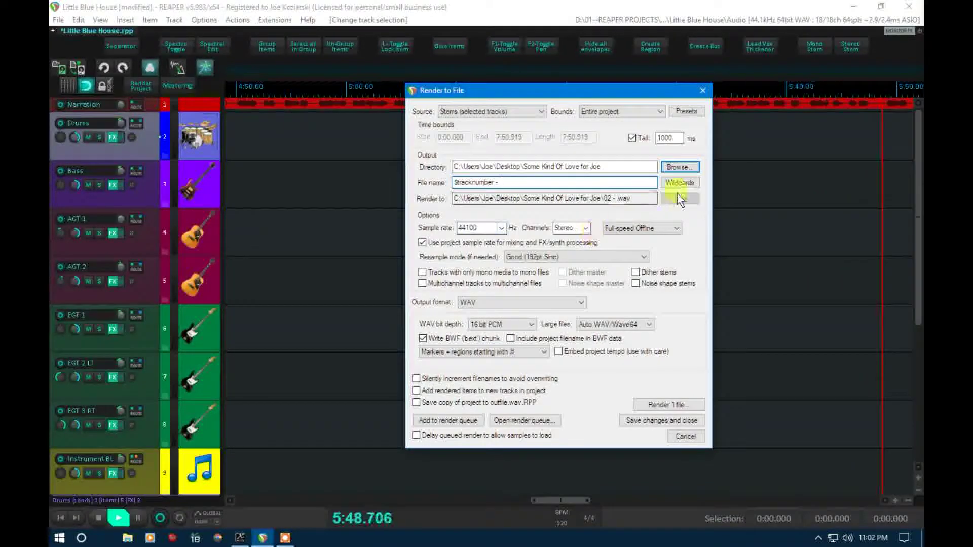
click(684, 181)
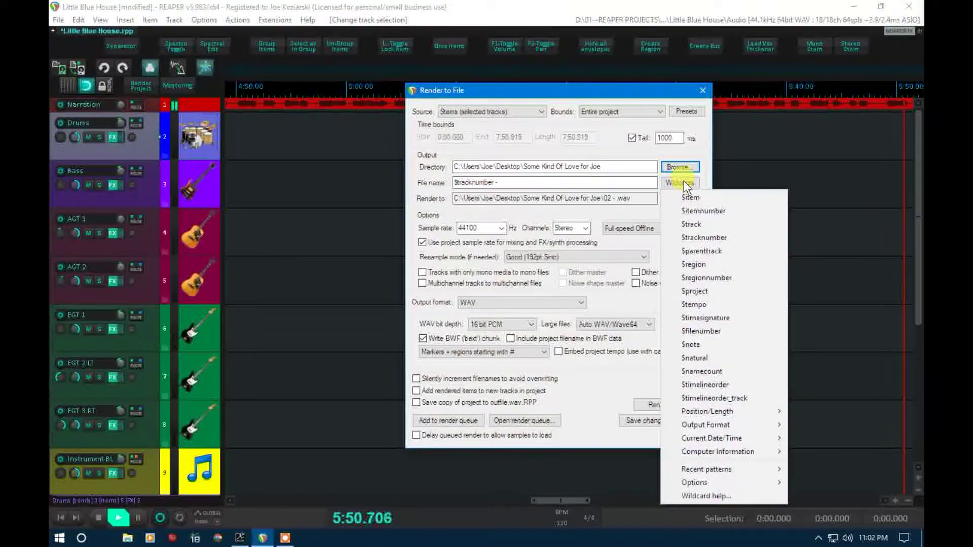
click(696, 226)
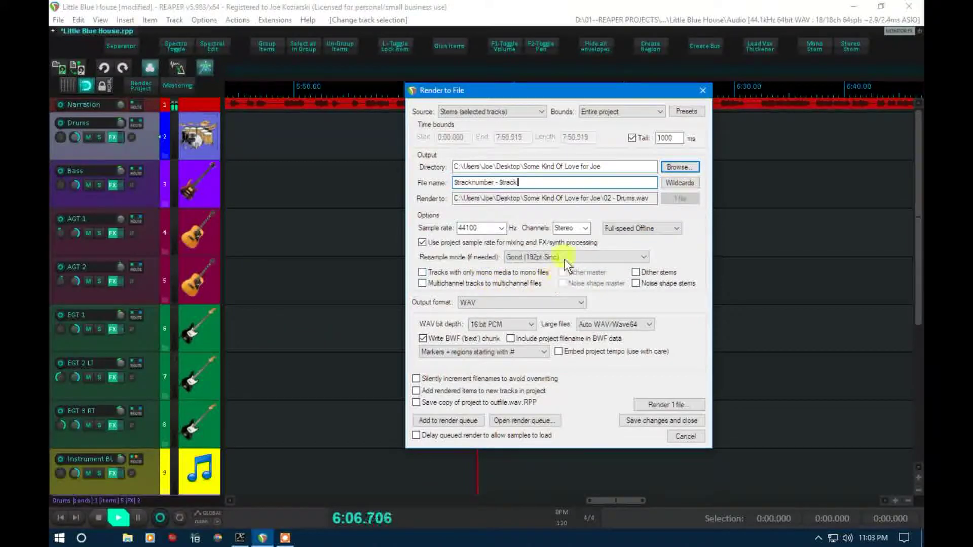
- Render mono-only tracks as mono, with 32 bit FP WAV depth and Markers + regions embedded
click(424, 272)
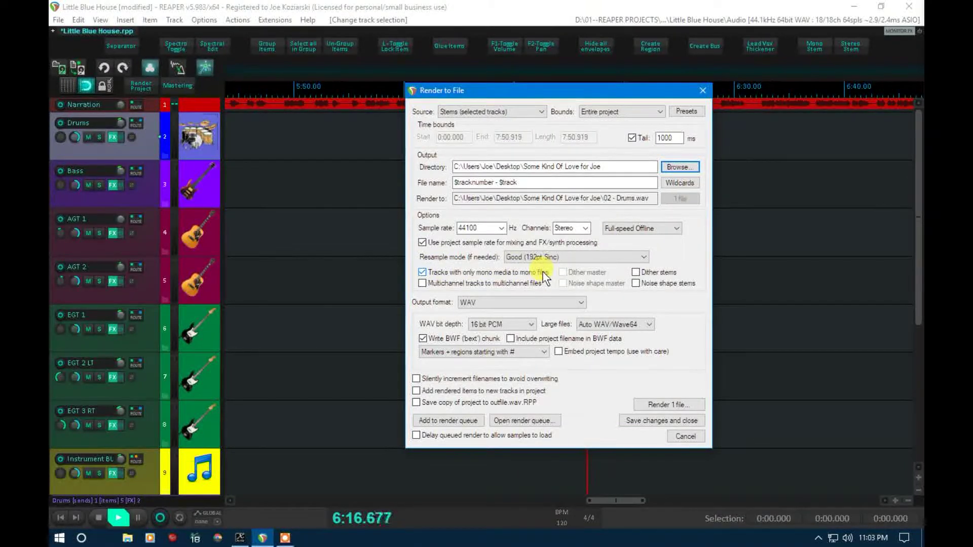
click(532, 324)
click(494, 366)
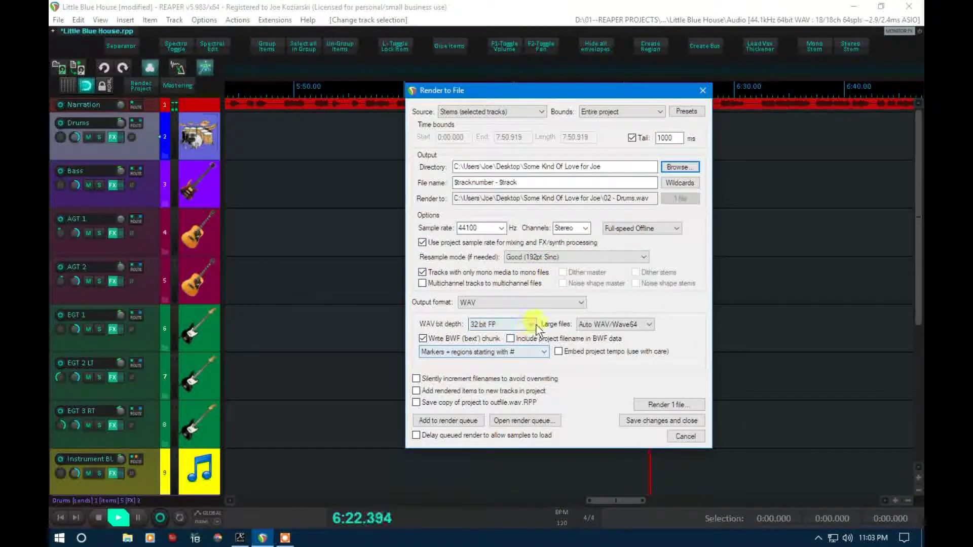
click(543, 353)
click(494, 375)
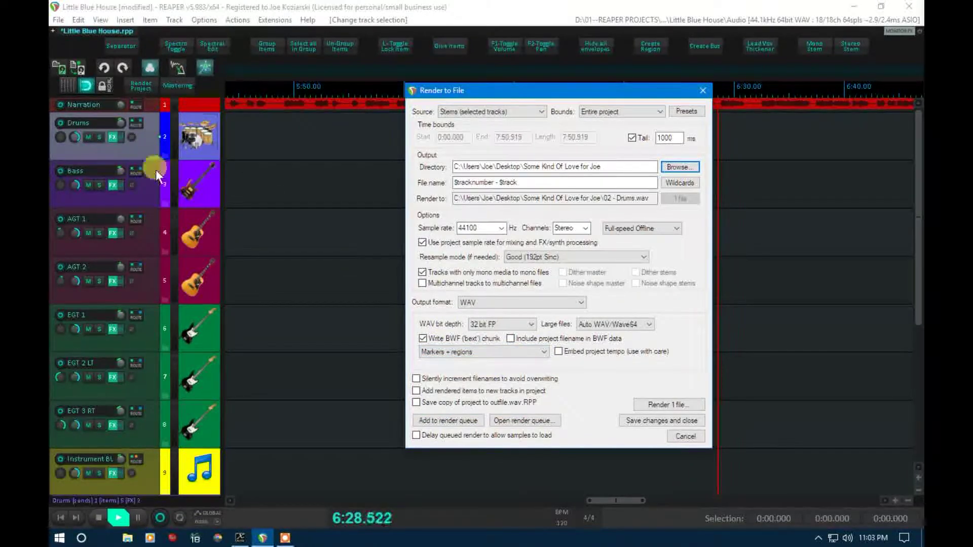
click(142, 147)
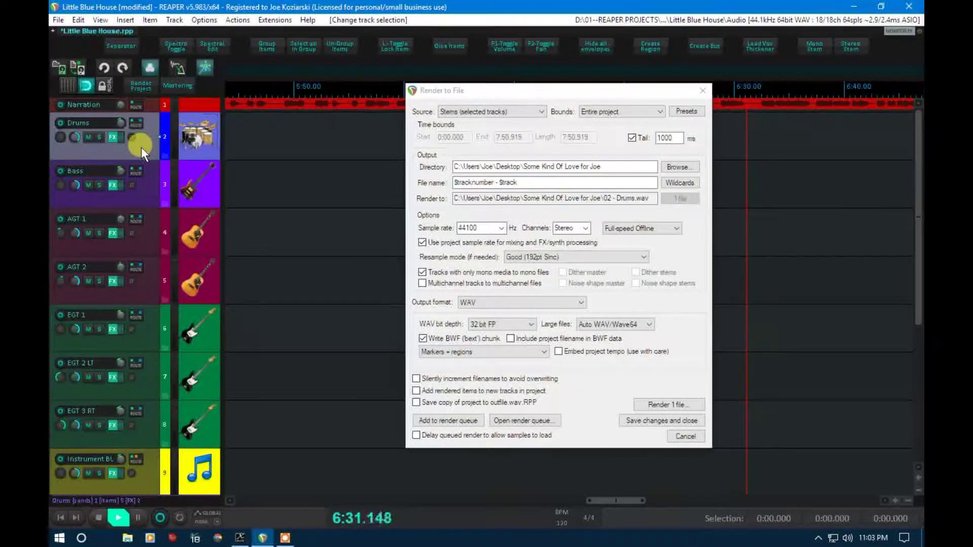
- Select all tracks for the stem render and start rendering the 13 files
key(ctrl+a)
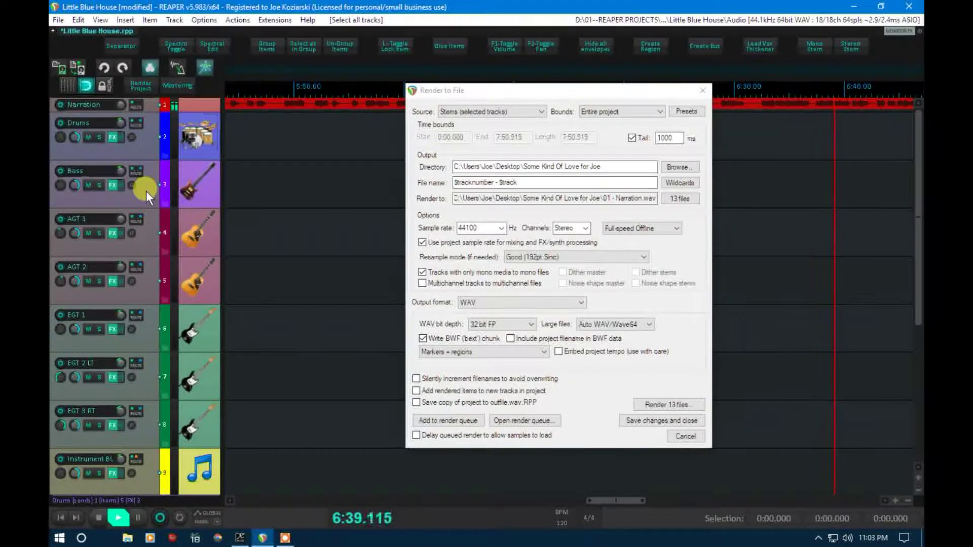
drag(146, 191, 150, 302)
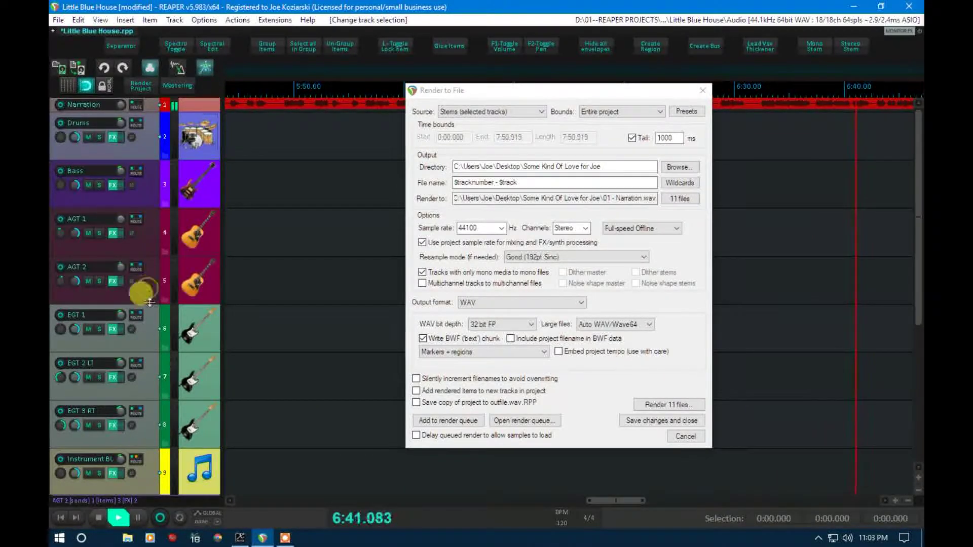
drag(150, 302, 148, 191)
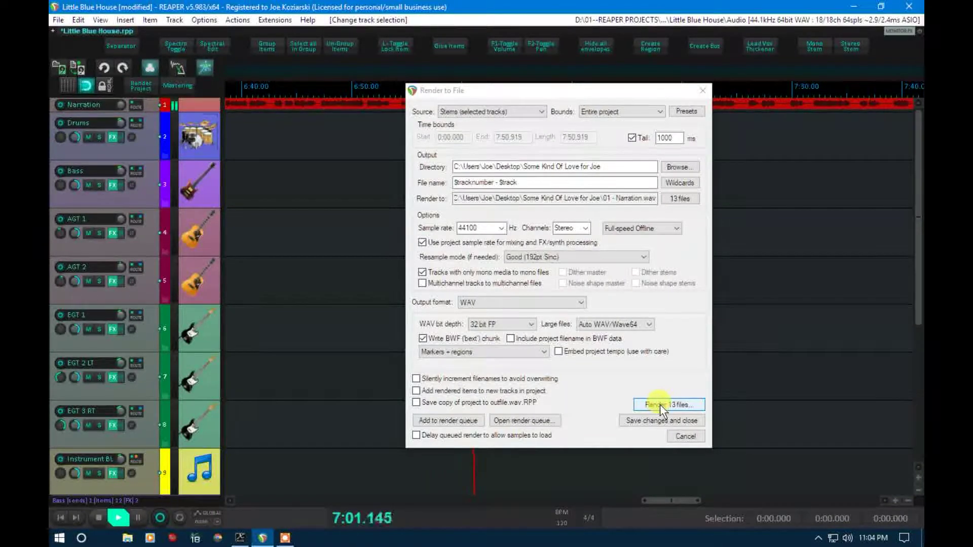
click(660, 405)
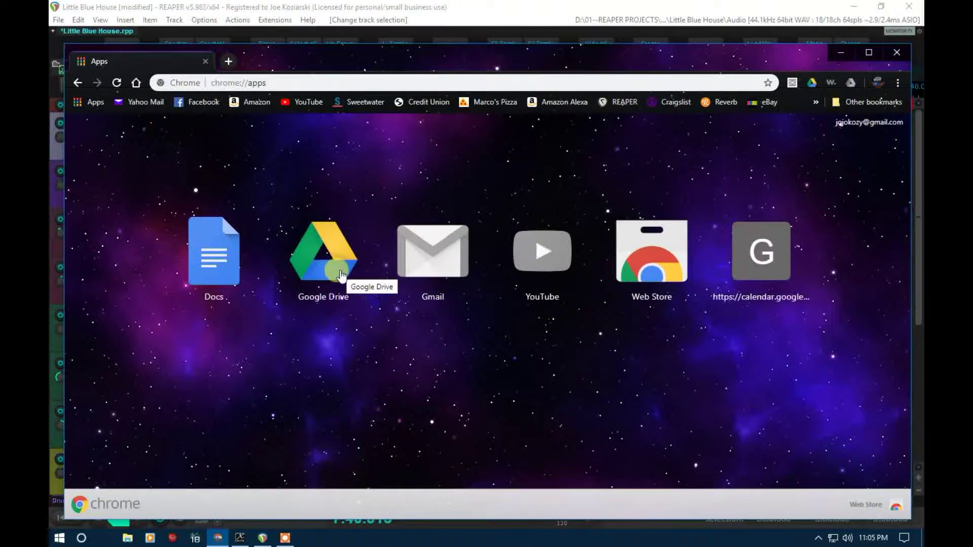
- Open Google Drive in Chrome
click(339, 276)
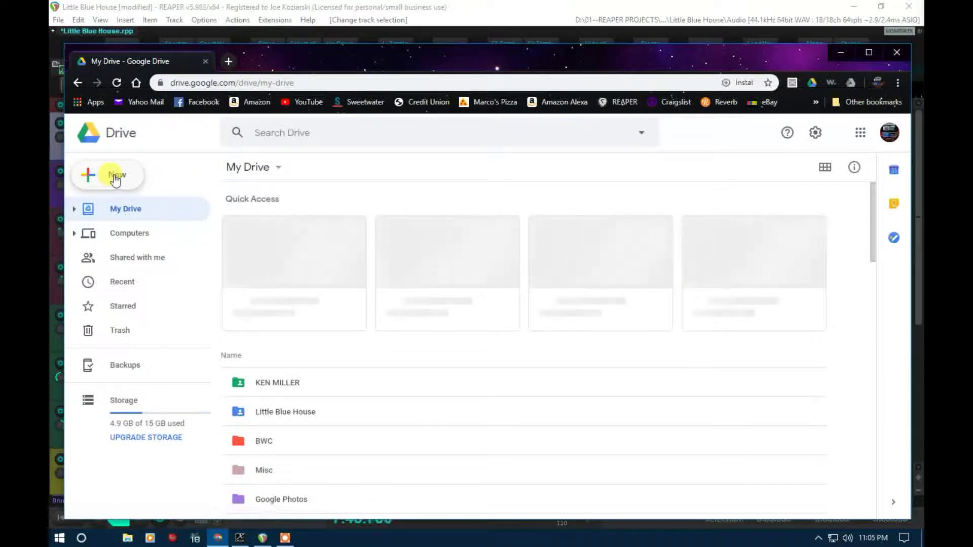
click(115, 177)
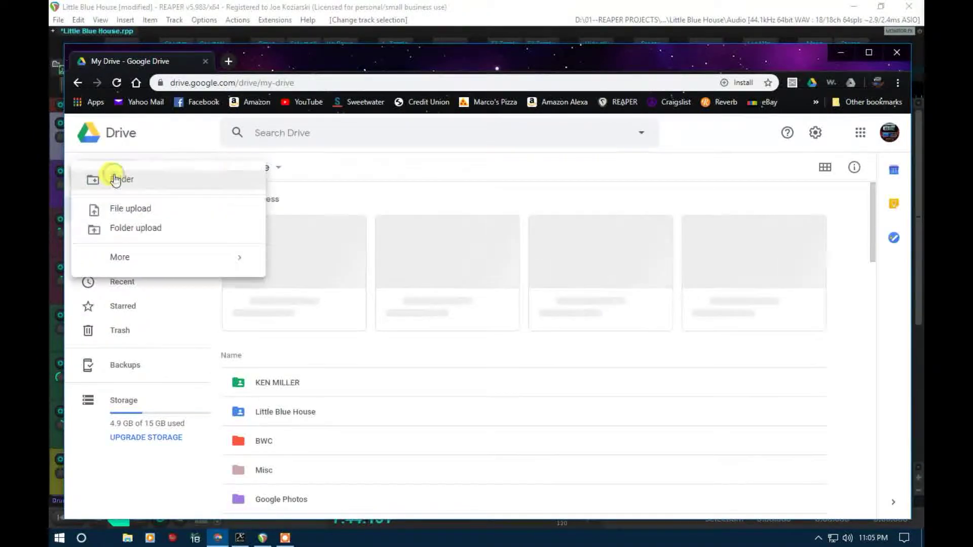
click(150, 232)
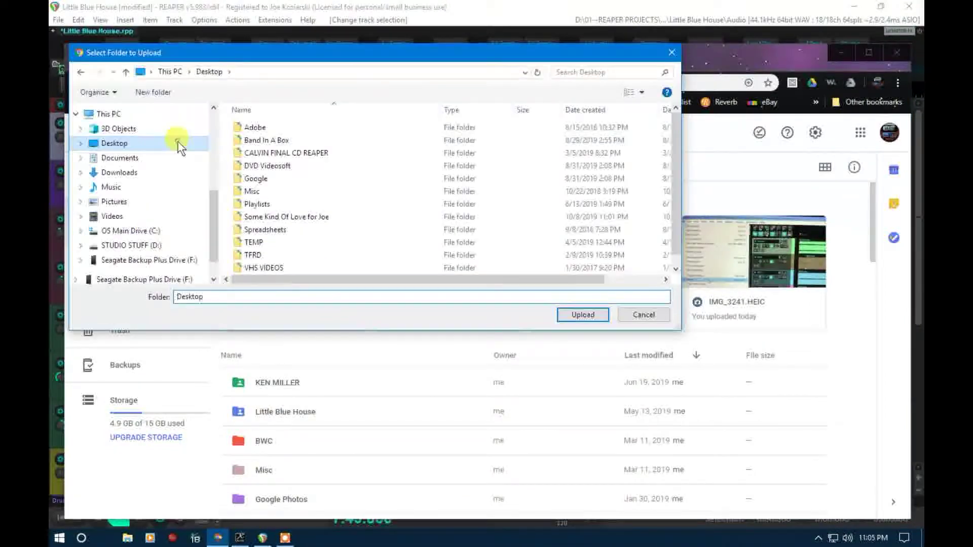
click(315, 217)
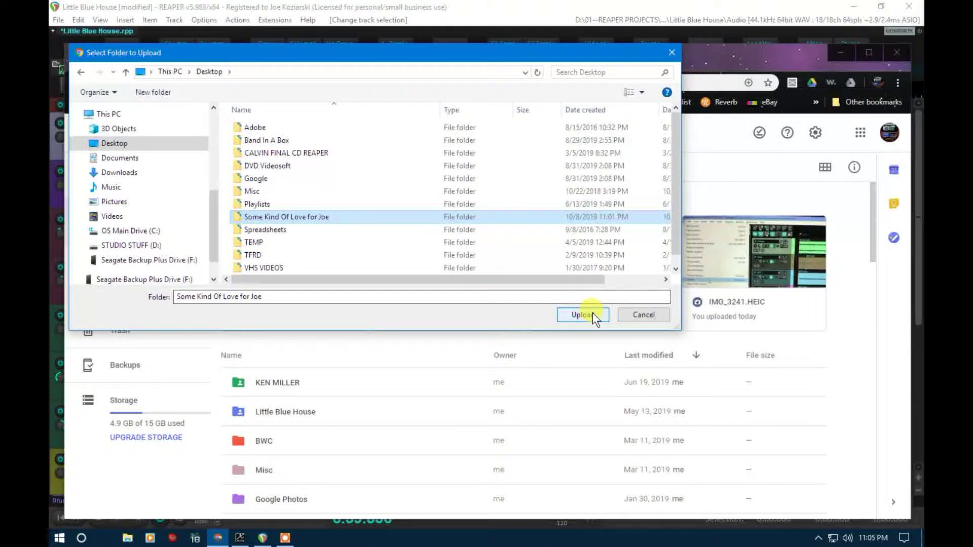
click(672, 52)
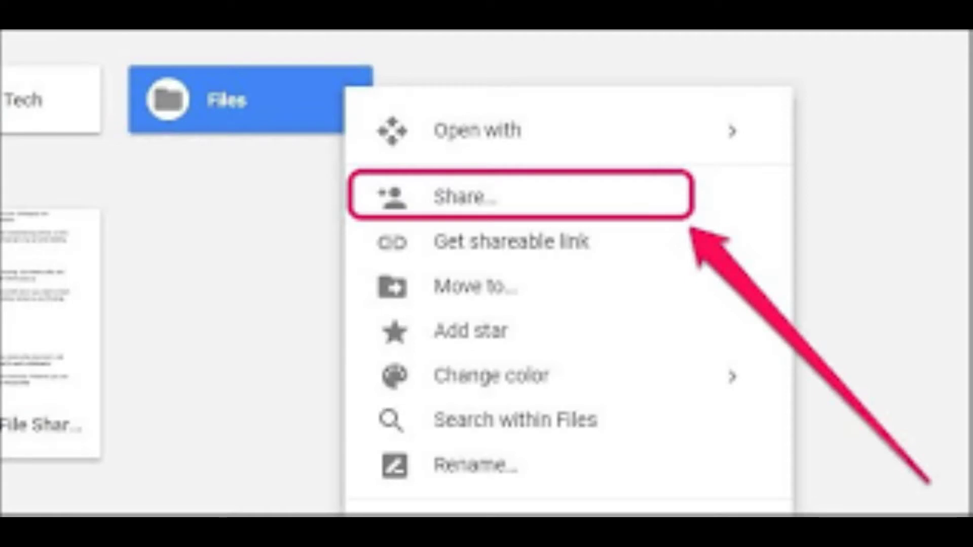